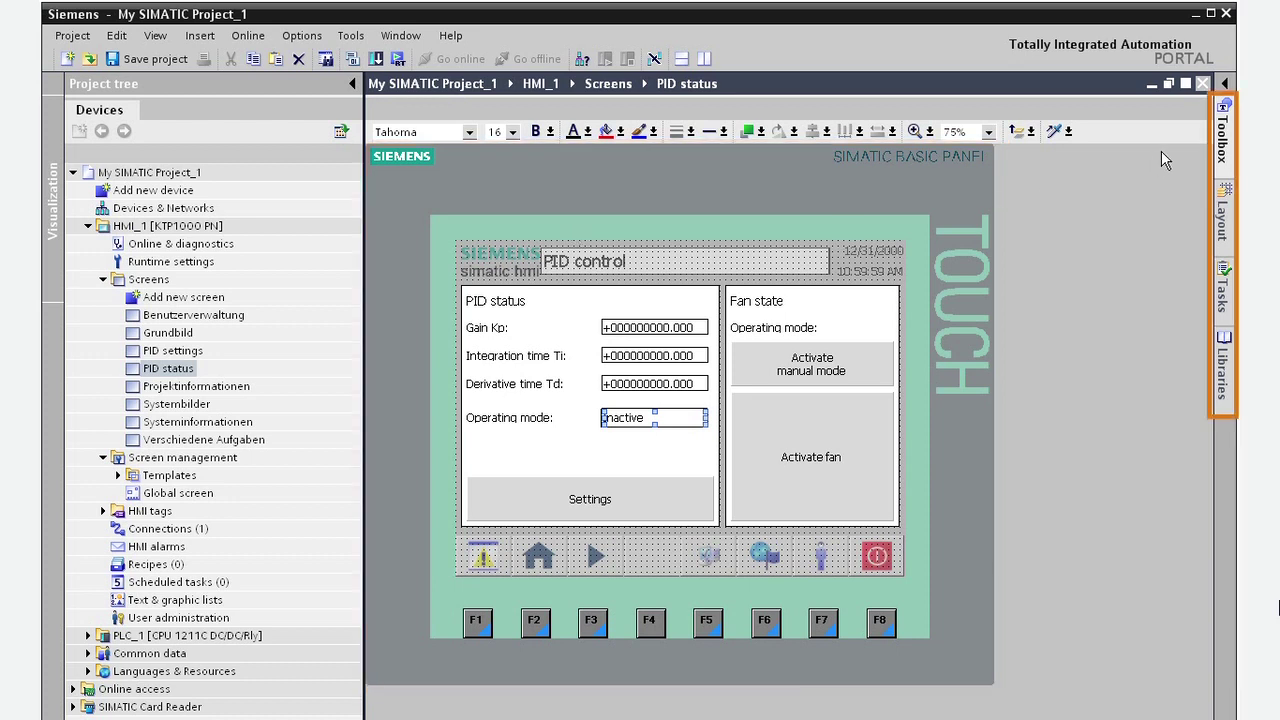
- Show the Toolbox task card's available graphic objects beside HMI_1's PID status screen
click(1226, 84)
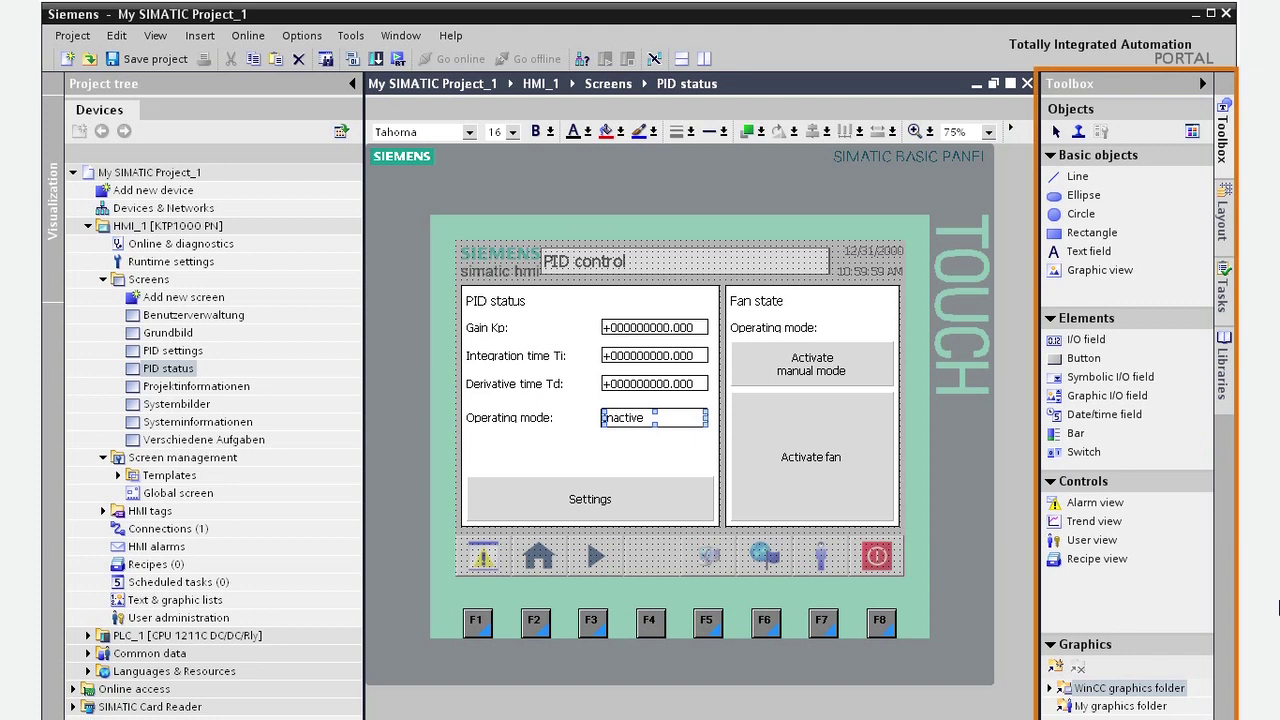